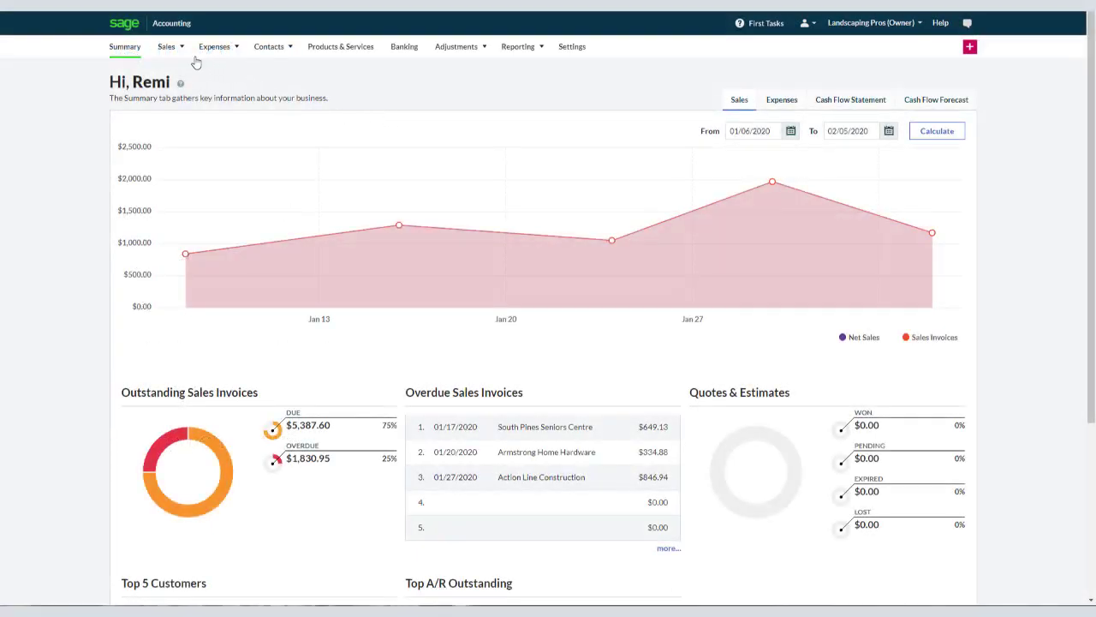
- Open the sales invoices list and start a new sales invoice
{"action": "mouse_move", "coordinate": [178, 55]}
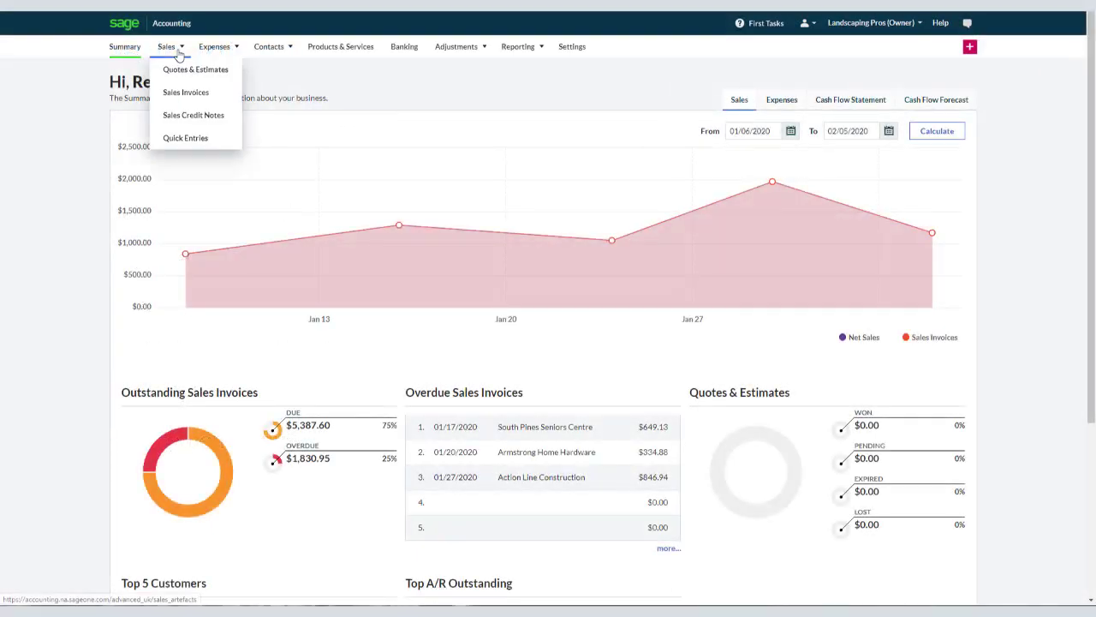
{"action": "left_click", "coordinate": [179, 92]}
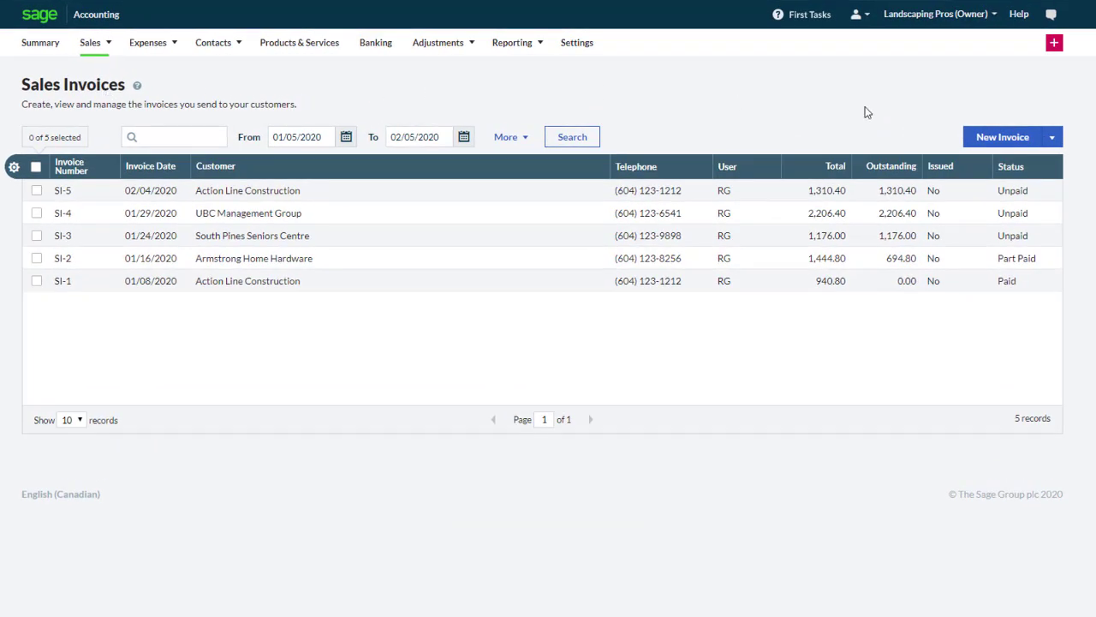
{"action": "left_click", "coordinate": [985, 137]}
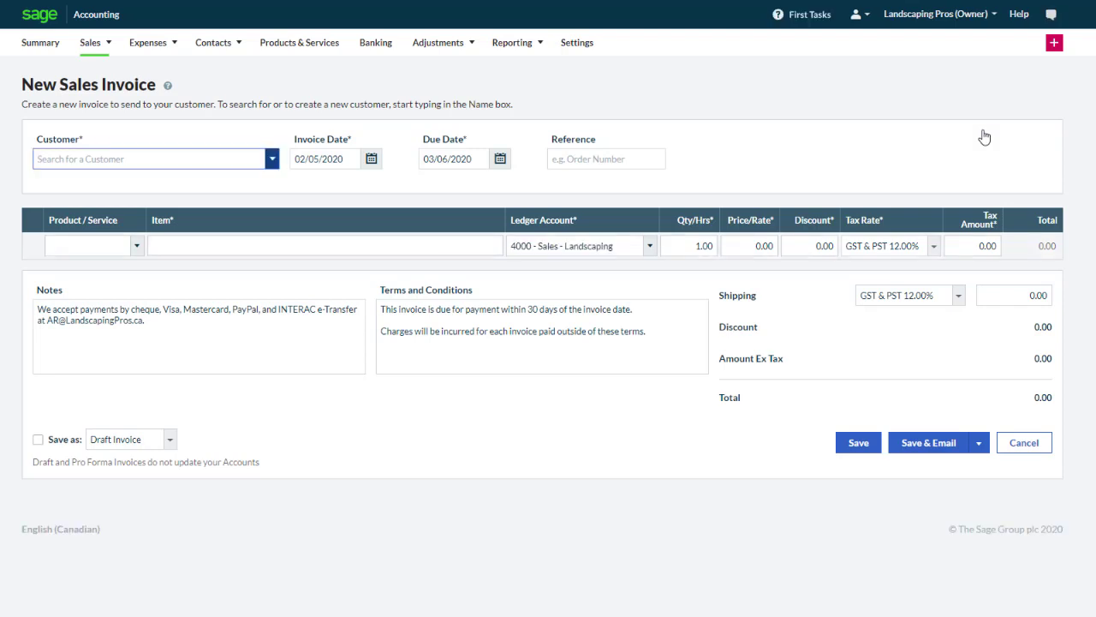
{"action": "left_click", "coordinate": [1057, 47]}
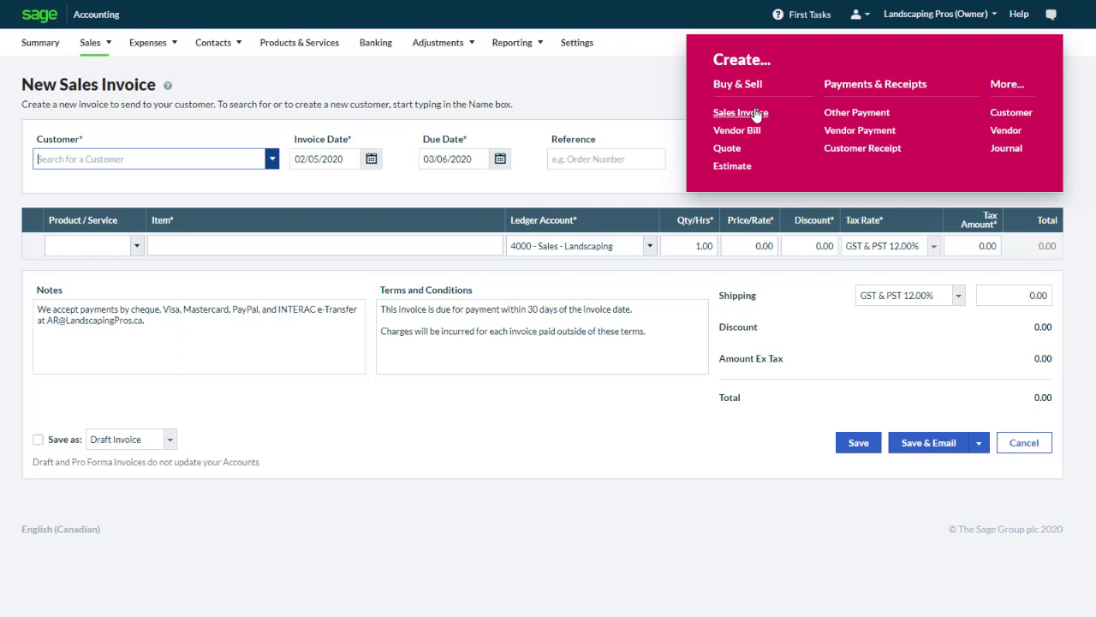
- Set the invoice's customer to South Pines Seniors Centre and enter the purchase order number as its reference
{"action": "left_click", "coordinate": [271, 161]}
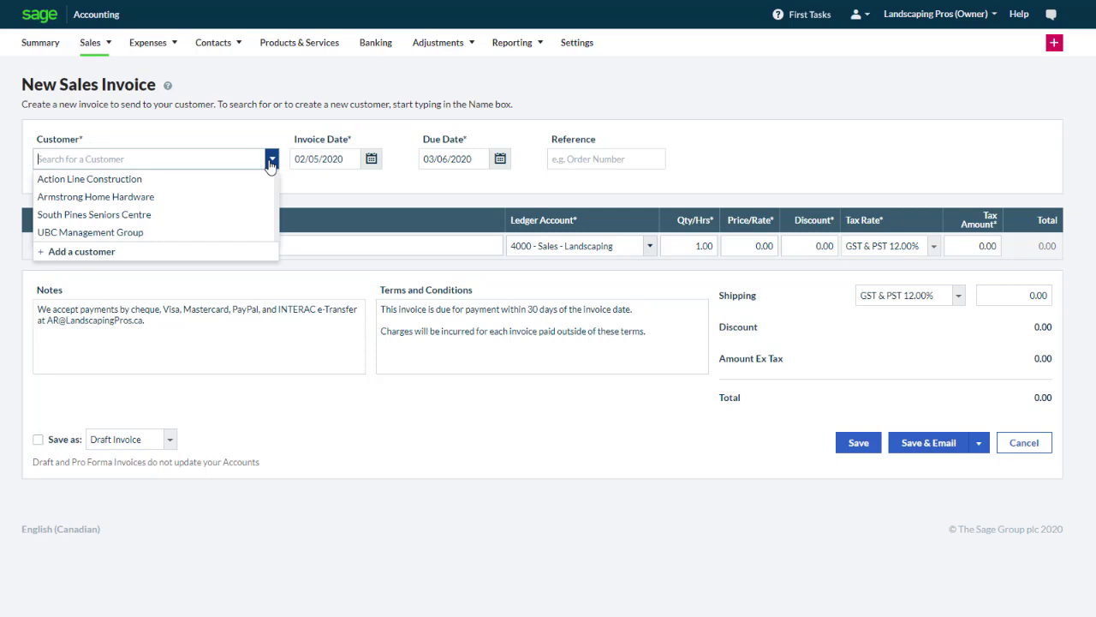
{"action": "type", "text": "Pines"}
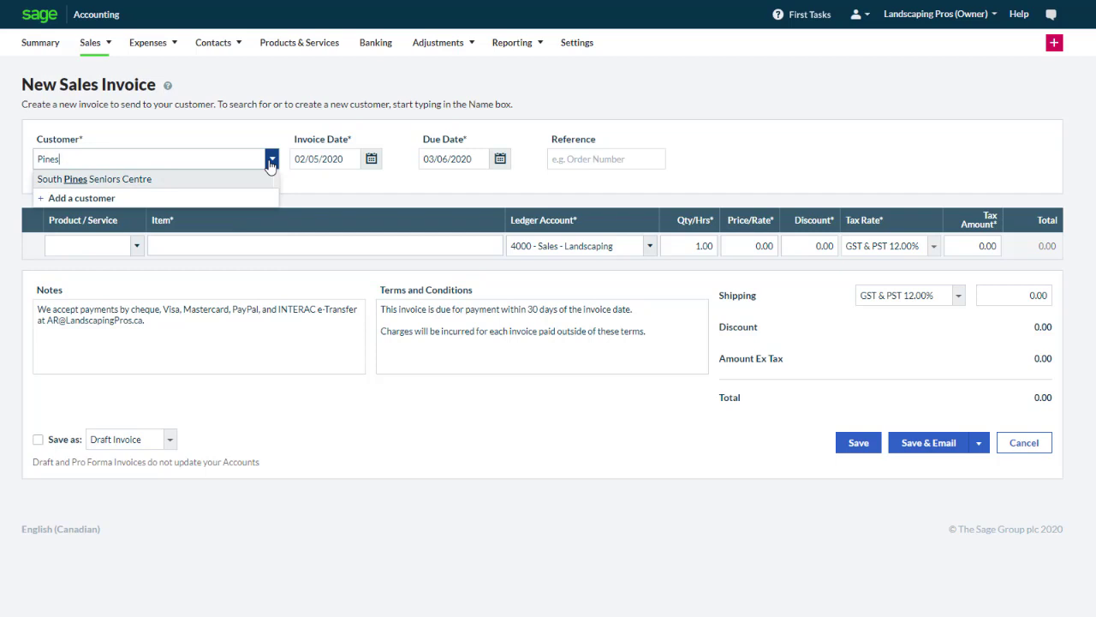
{"action": "left_click", "coordinate": [79, 181]}
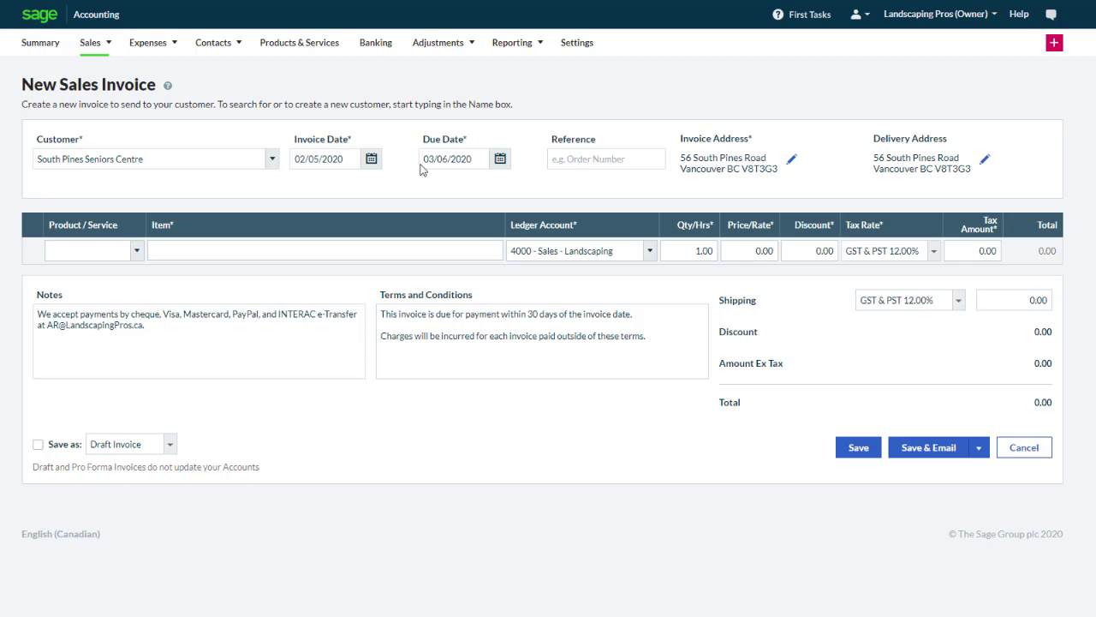
{"action": "left_click", "coordinate": [575, 164]}
{"action": "type", "text": "PO# 745"}
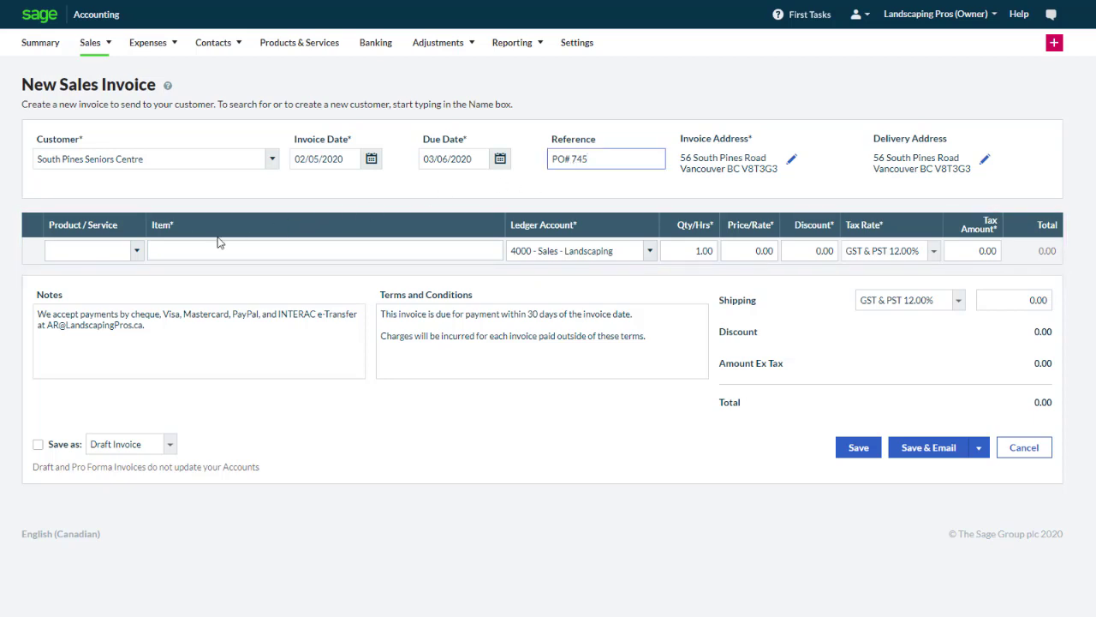
- Add the Lawn Maintenance (10) service as the invoice's first line item
{"action": "left_click", "coordinate": [137, 250]}
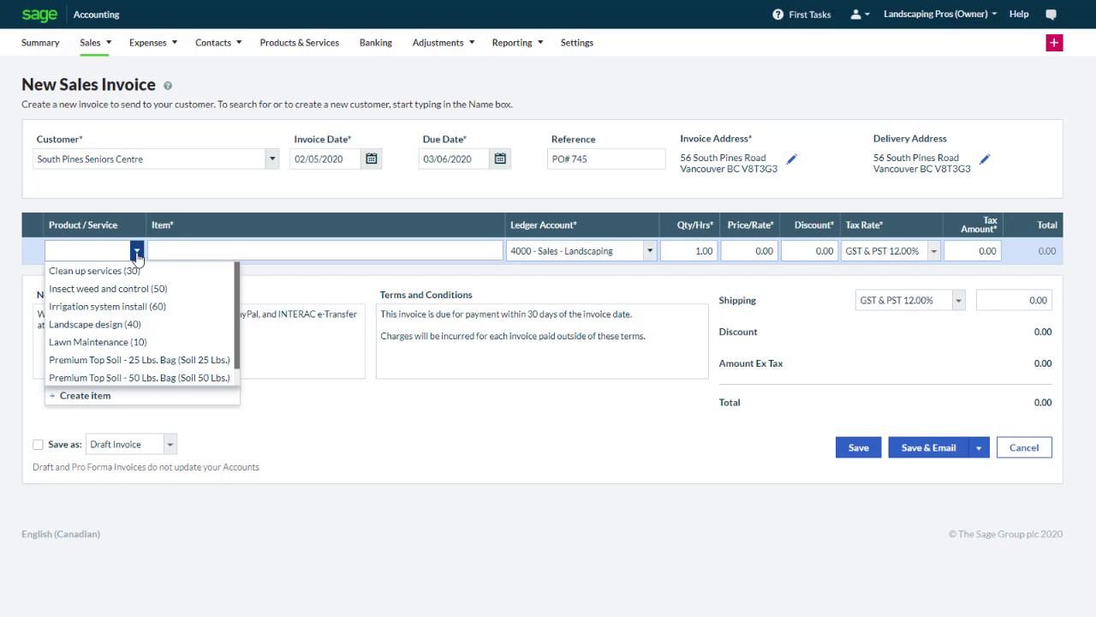
{"action": "type", "text": "Main"}
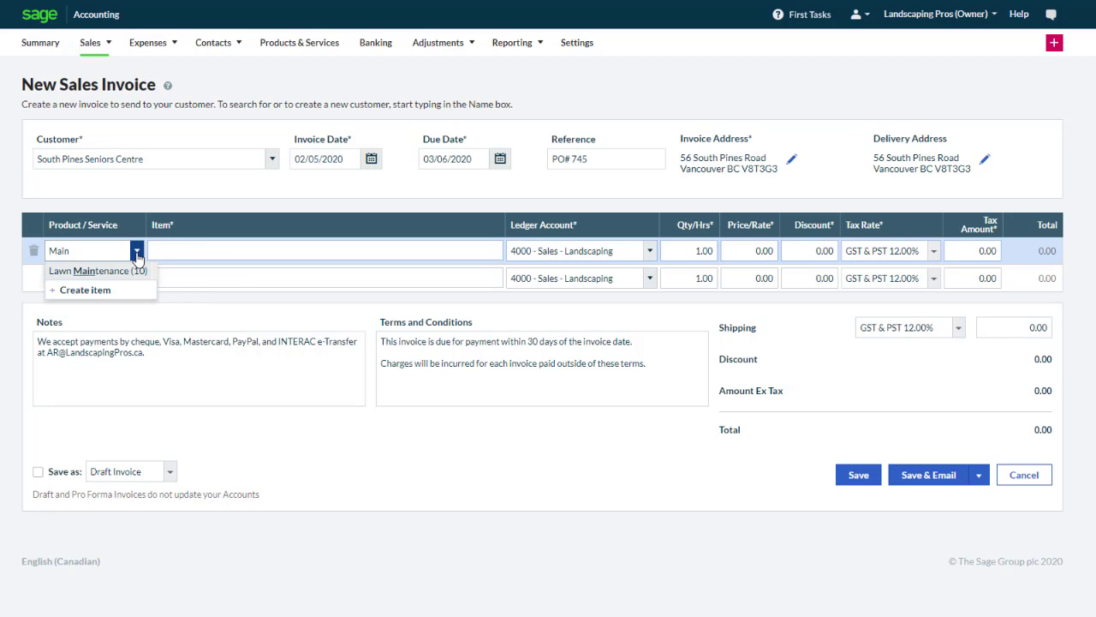
{"action": "left_click", "coordinate": [90, 273]}
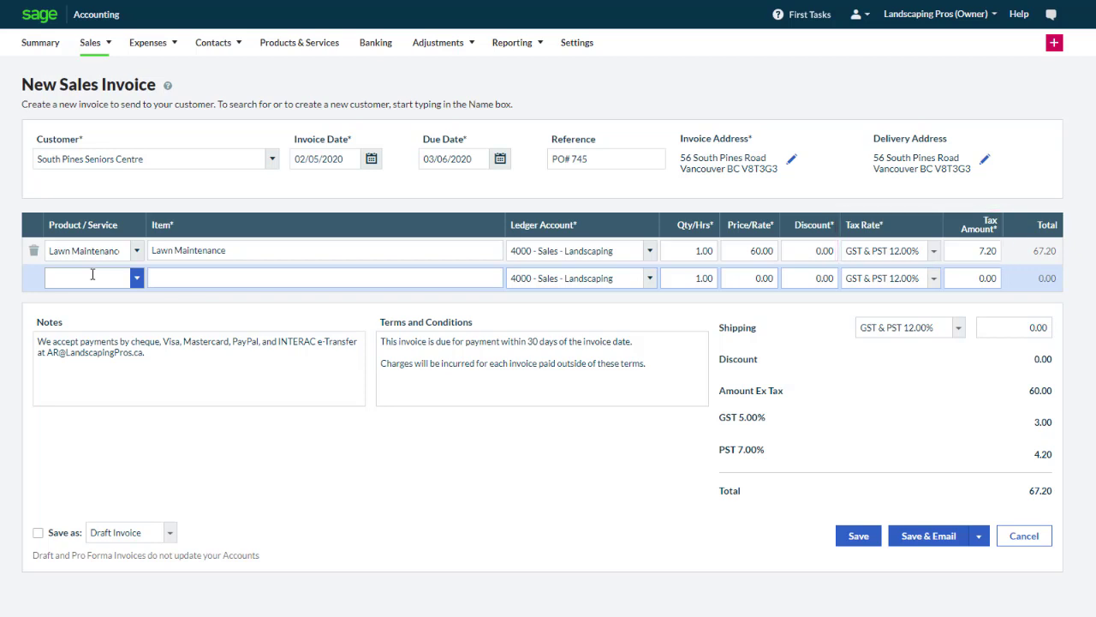
{"action": "left_click", "coordinate": [648, 253]}
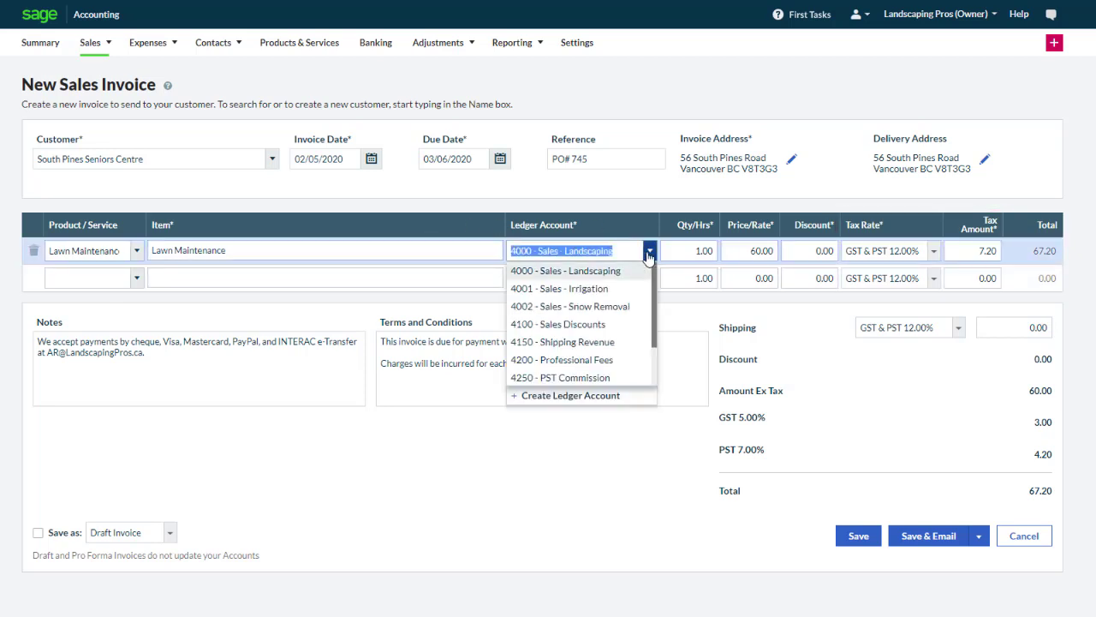
{"action": "left_click", "coordinate": [753, 250]}
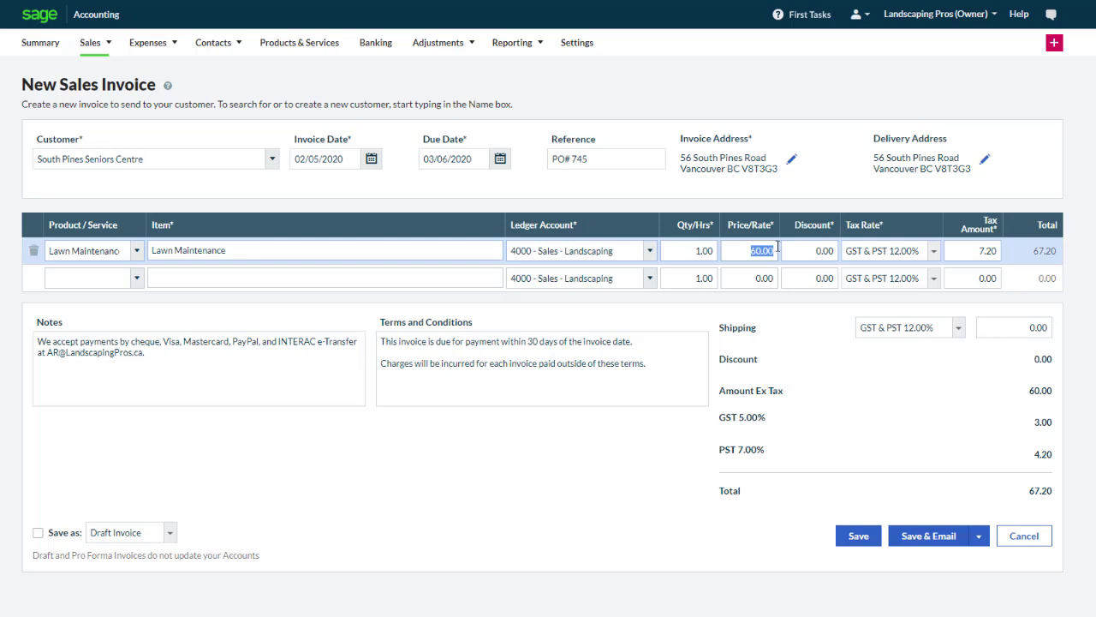
{"action": "left_click", "coordinate": [927, 252]}
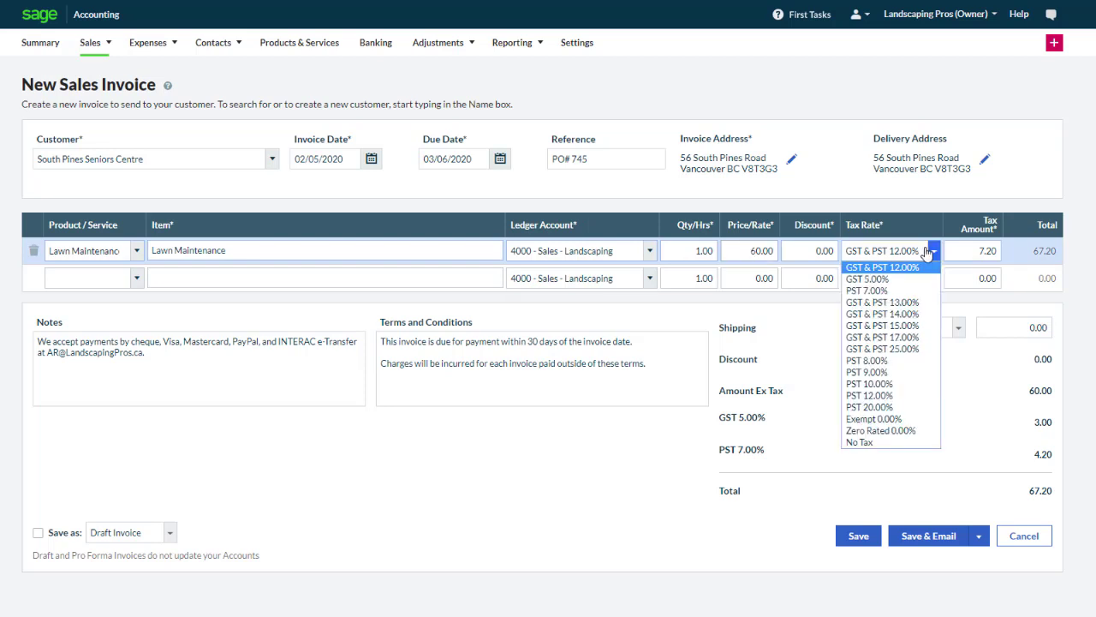
{"action": "left_click", "coordinate": [927, 252]}
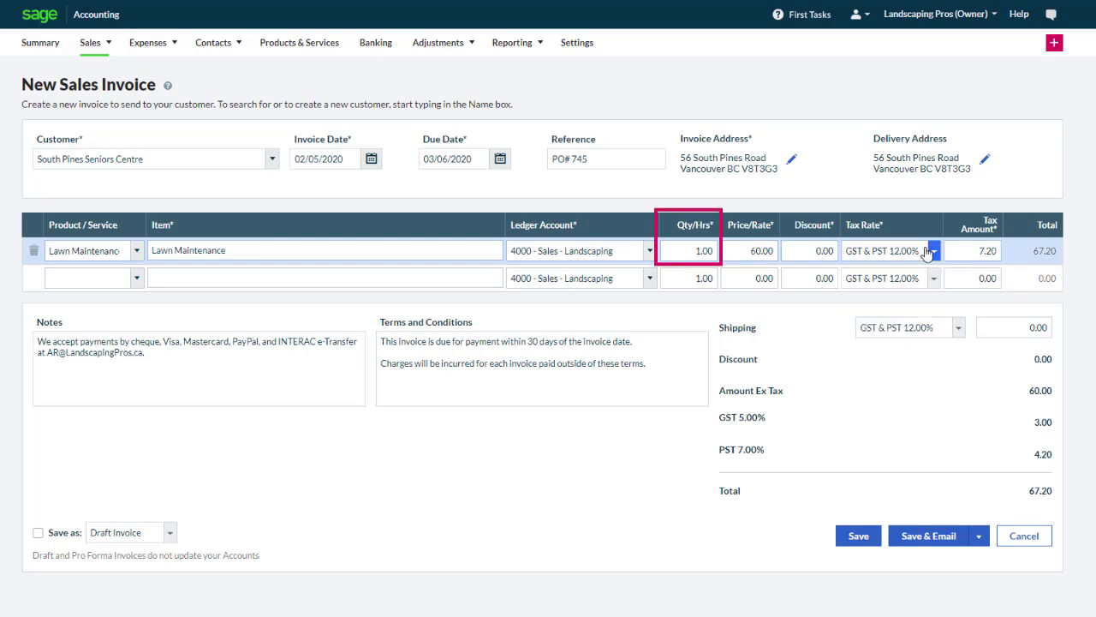
- Set the Lawn Maintenance line's quantity to 6 and give it a 5% discount
{"action": "left_click", "coordinate": [696, 251]}
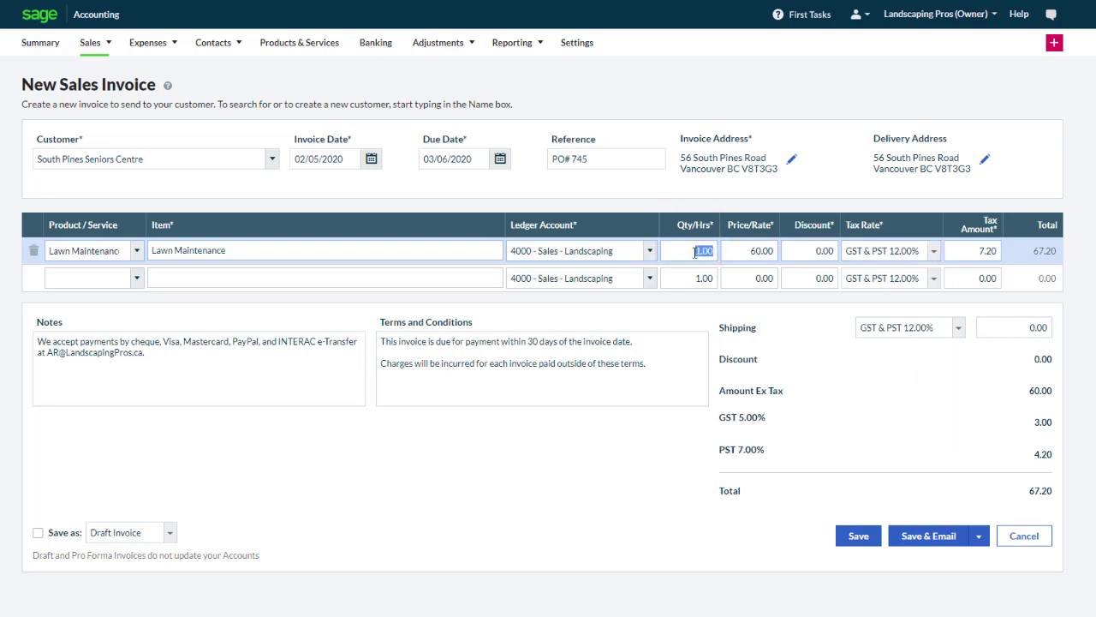
{"action": "type", "text": "6"}
{"action": "left_click", "coordinate": [823, 252]}
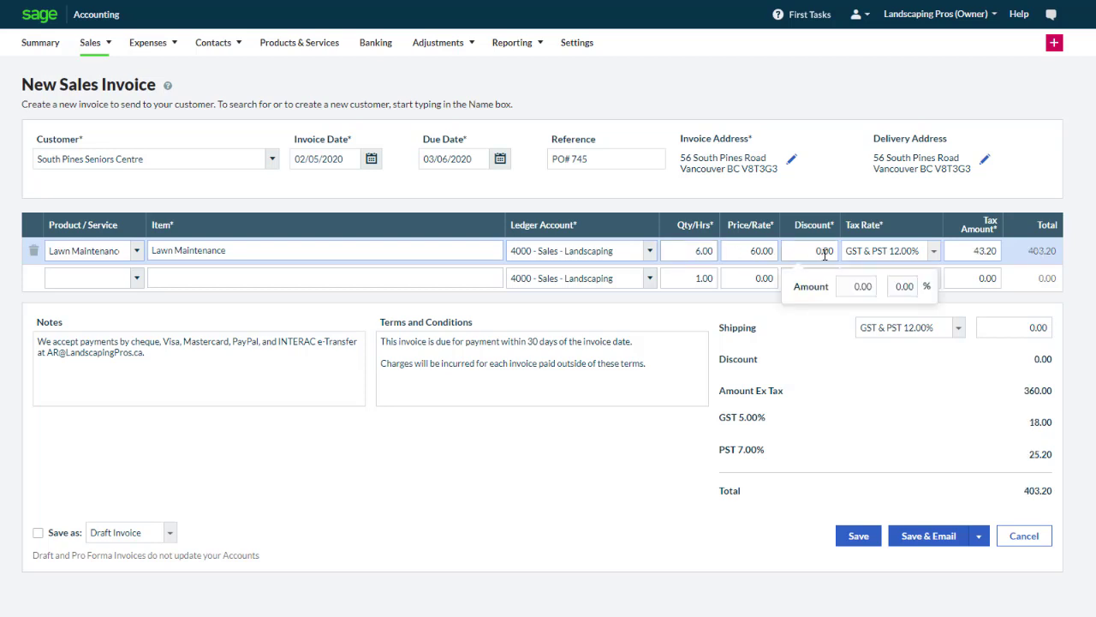
{"action": "left_click", "coordinate": [894, 285]}
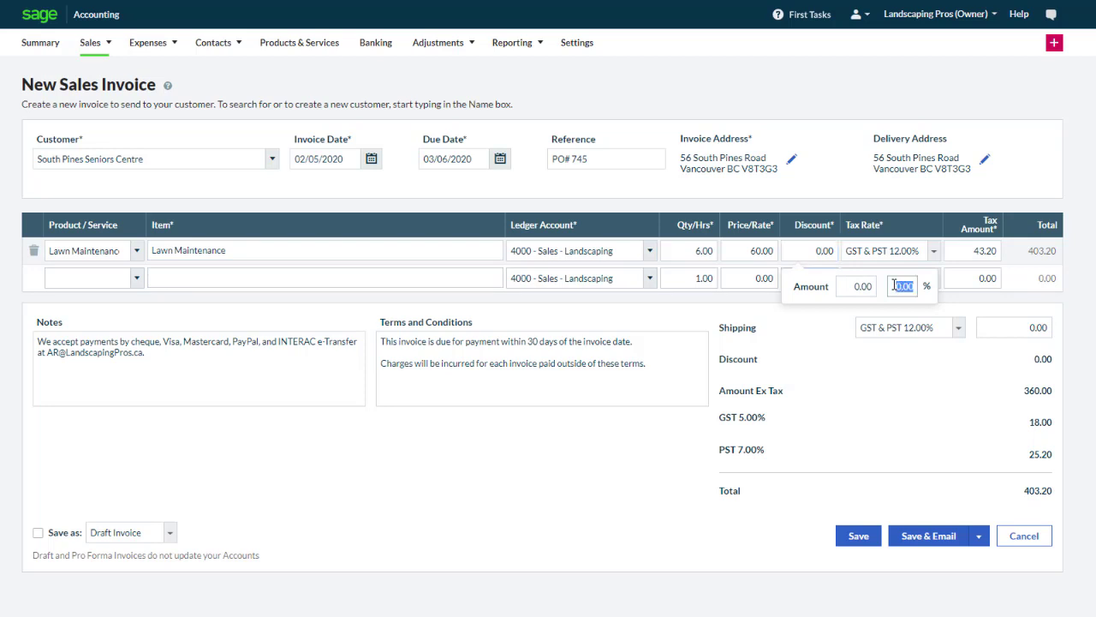
{"action": "type", "text": "5"}
{"action": "key", "text": "Tab"}
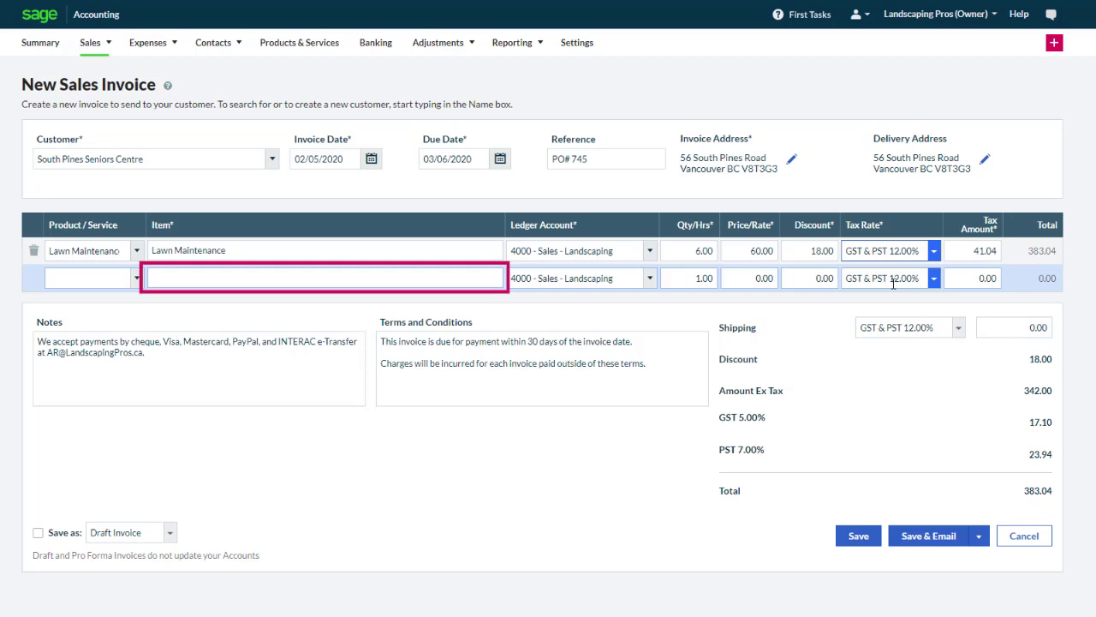
- Add a second invoice line for the item Stump Removal with a price of 75 and no discount
{"action": "left_click", "coordinate": [287, 276]}
{"action": "type", "text": "Stump"}
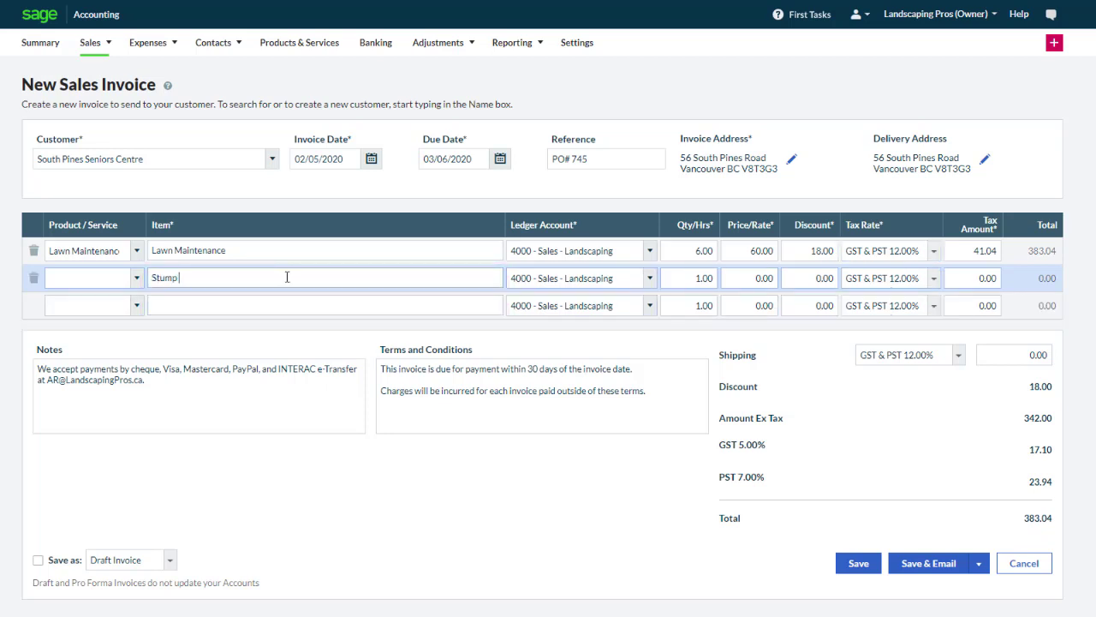
{"action": "type", "text": " Removal"}
{"action": "left_click", "coordinate": [750, 275]}
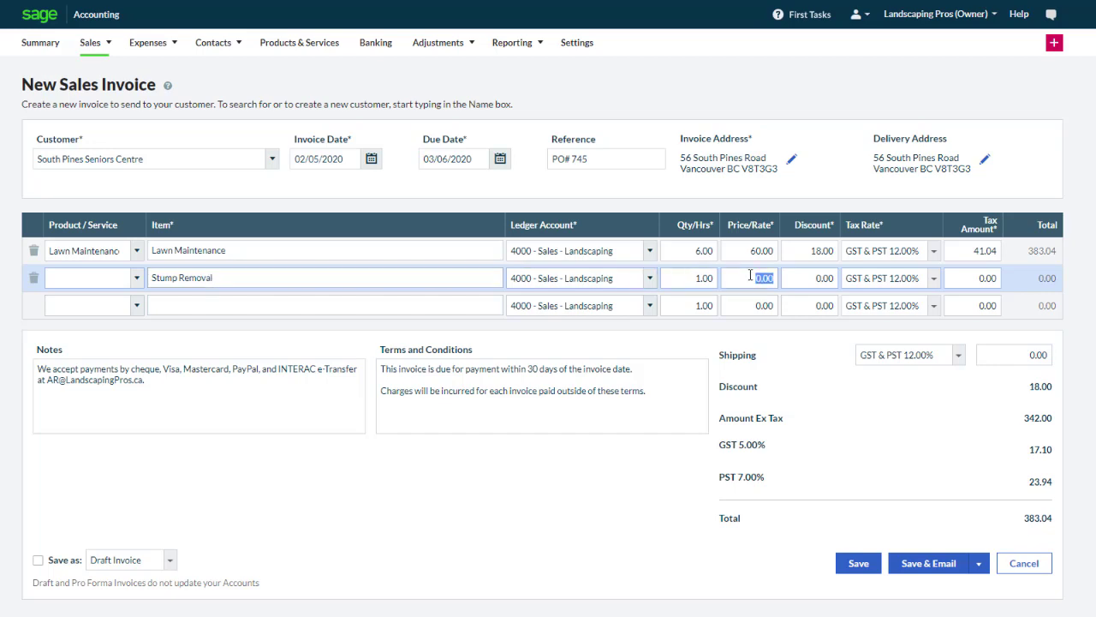
{"action": "type", "text": "75"}
{"action": "key", "text": "Tab"}
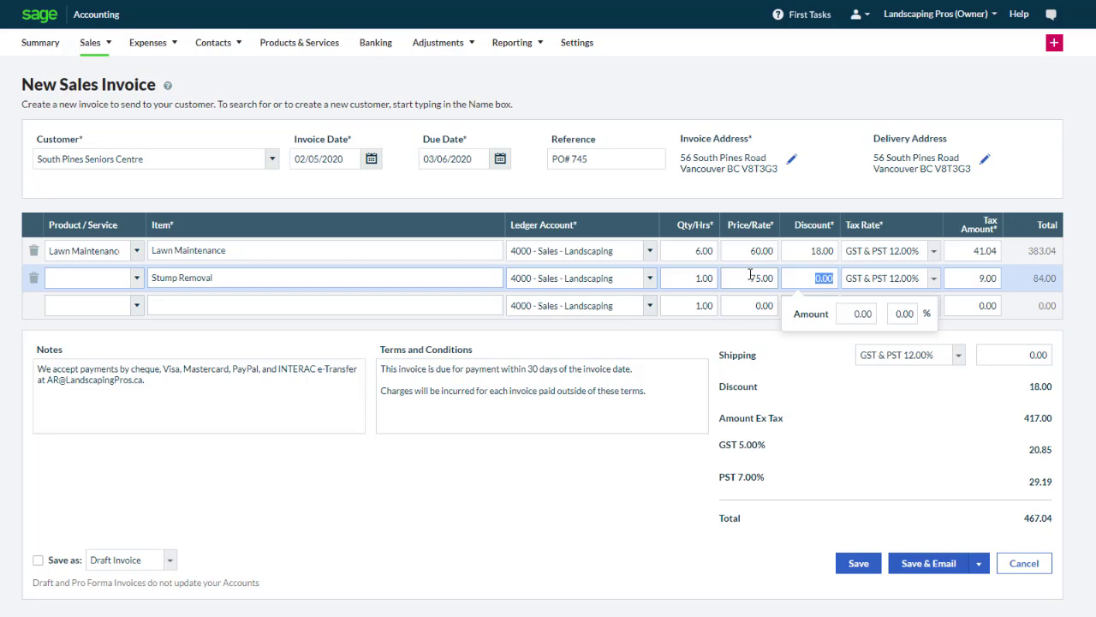
{"action": "key", "text": "Tab"}
{"action": "key", "text": "Tab"}
{"action": "key", "text": "Tab"}
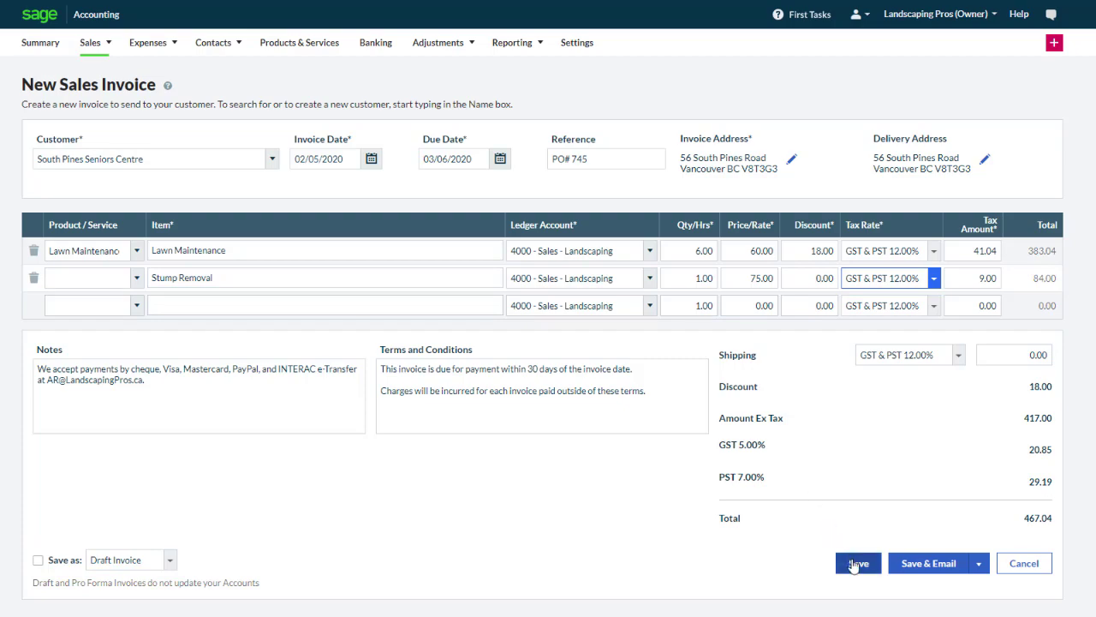
- Save the invoice and email it to the customer with the PDF attached and a copy to the sender
{"action": "left_click", "coordinate": [979, 564]}
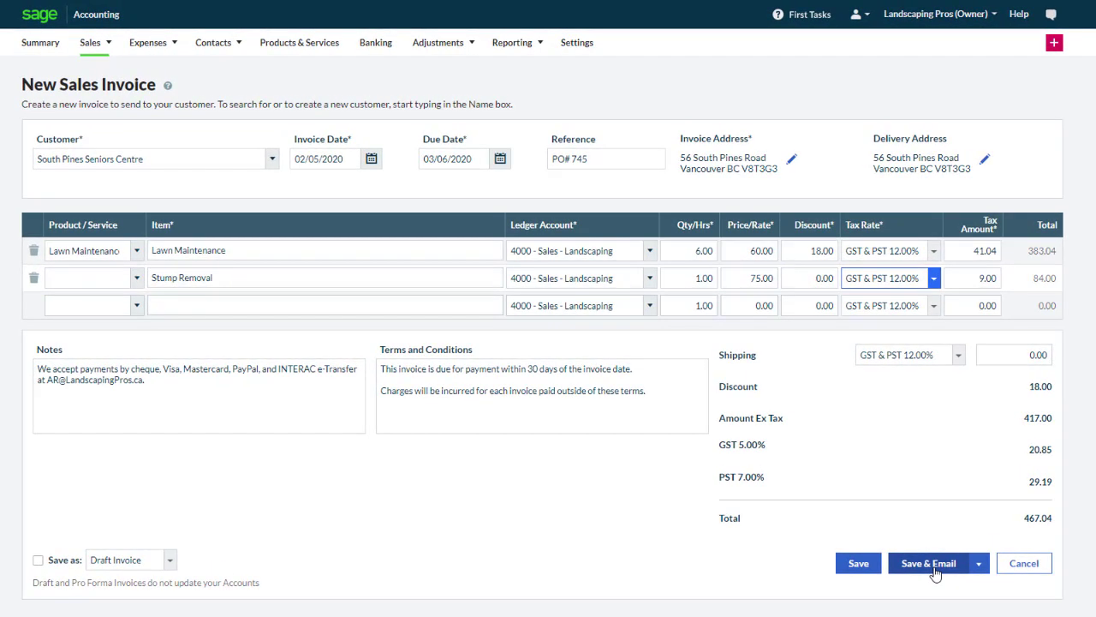
{"action": "left_click", "coordinate": [935, 572]}
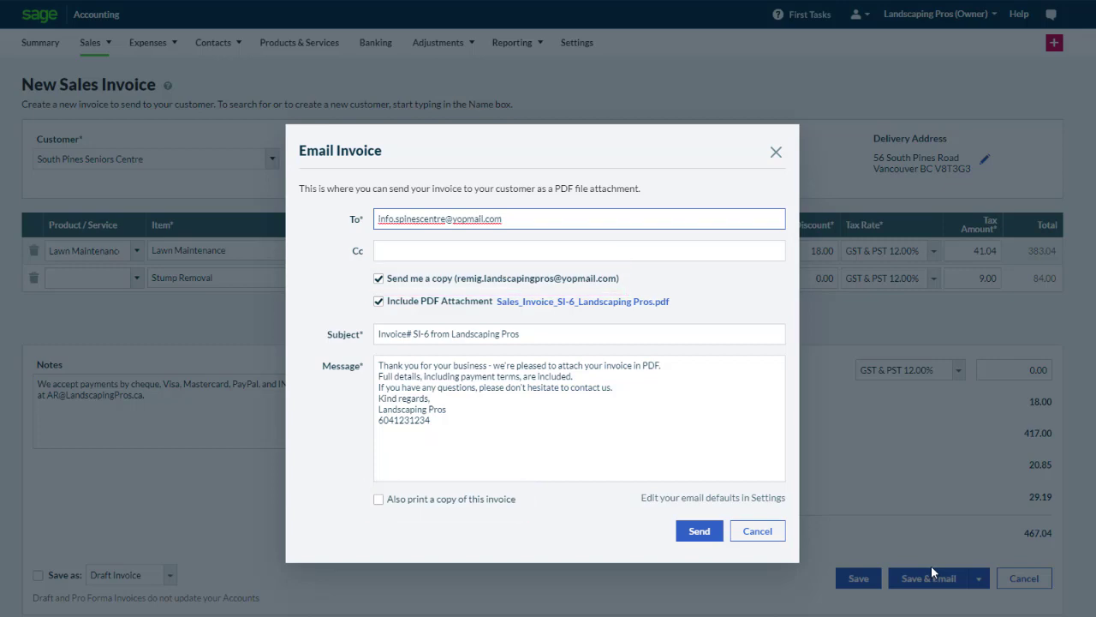
{"action": "left_click", "coordinate": [716, 534]}
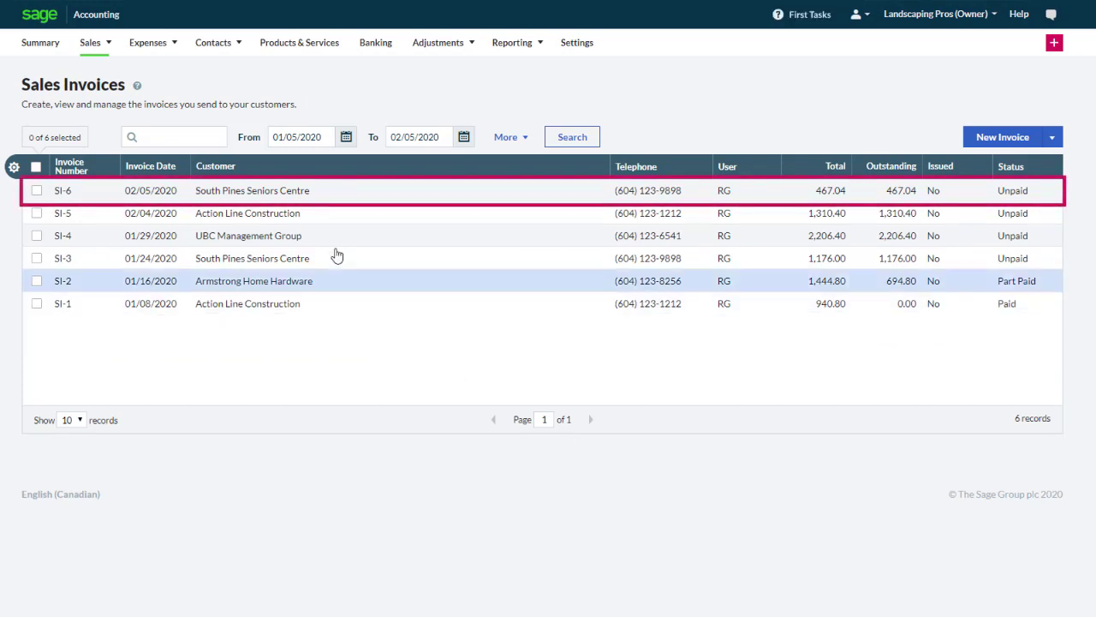
- Open the new South Pines Seniors Centre invoice and check the details of its sent status
{"action": "left_click", "coordinate": [302, 199]}
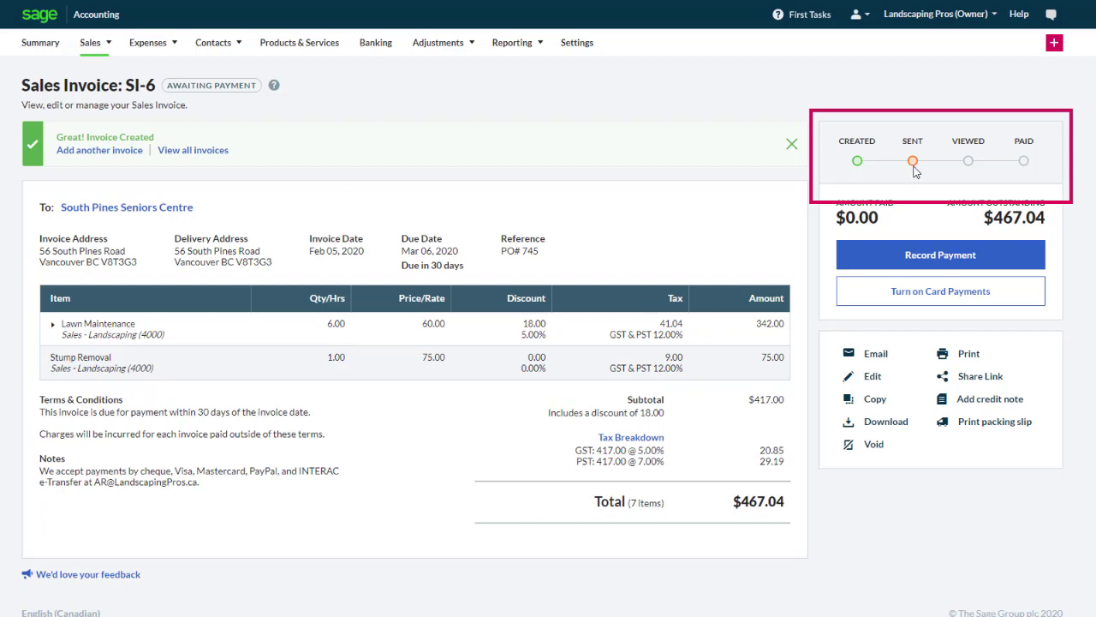
{"action": "mouse_move", "coordinate": [914, 163]}
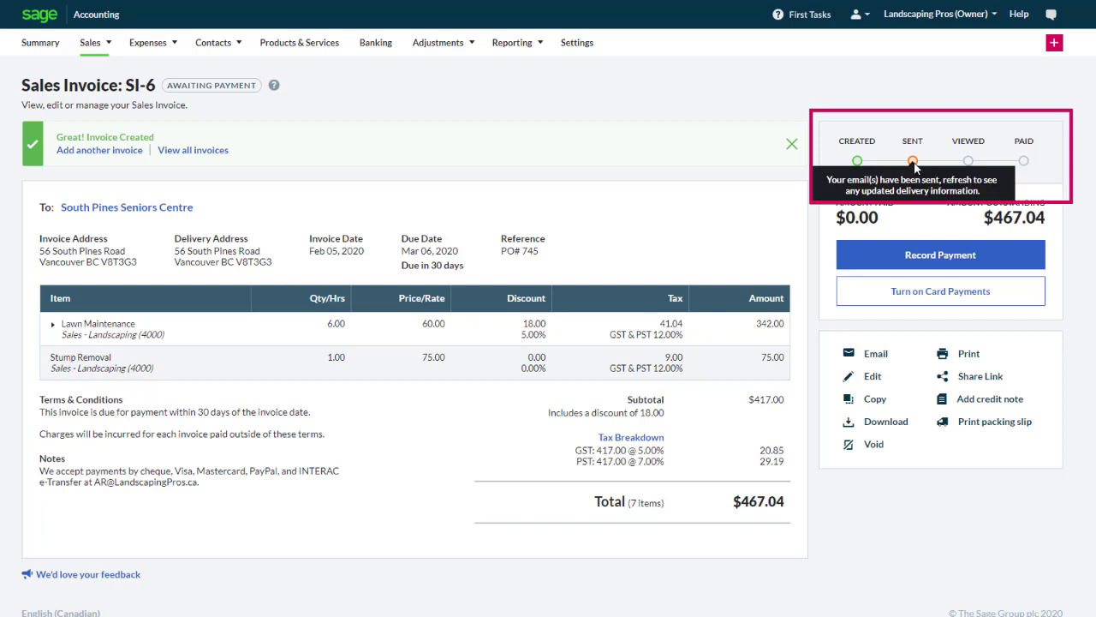